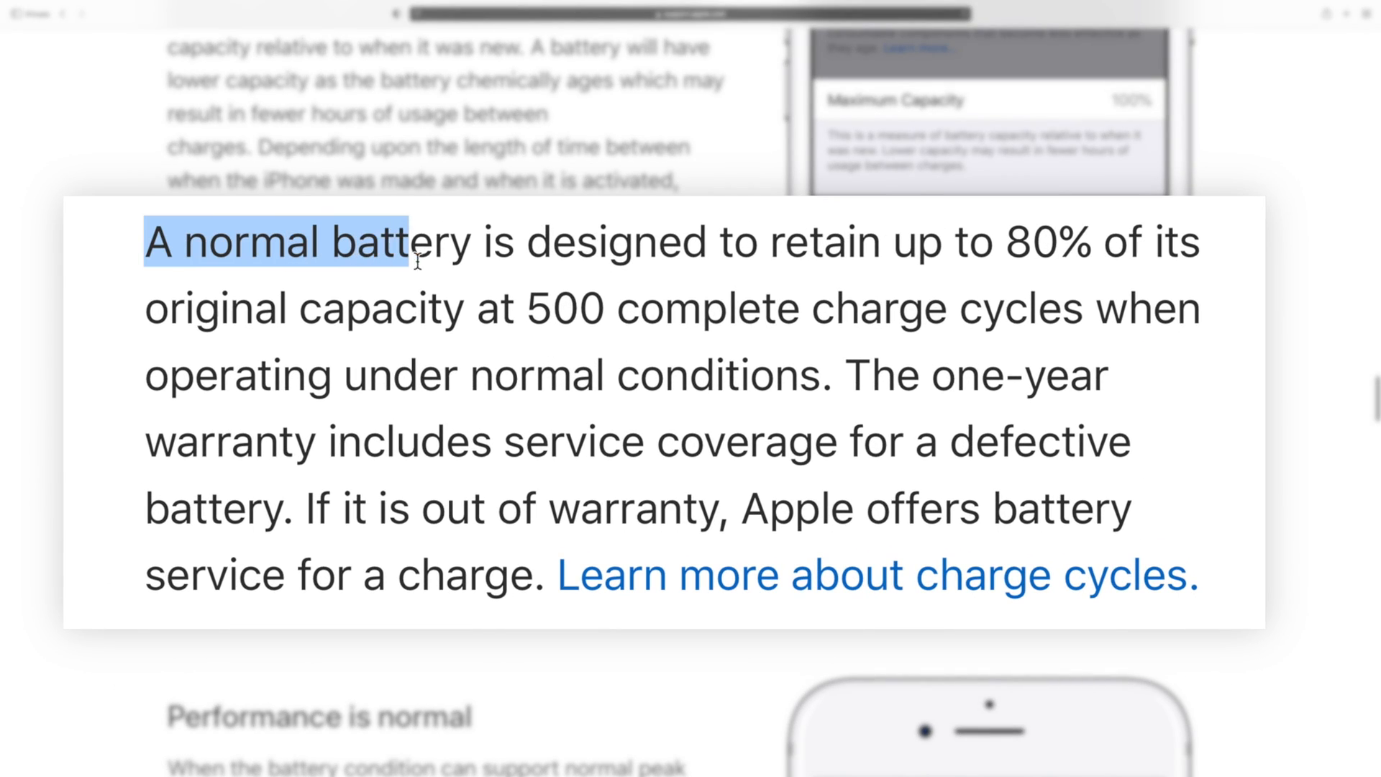
# Select the sentence stating a normal battery keeps up to 80% capacity at 500 complete charge cycles
pyautogui.moveTo(882, 248); pyautogui.dragTo(1098, 245)
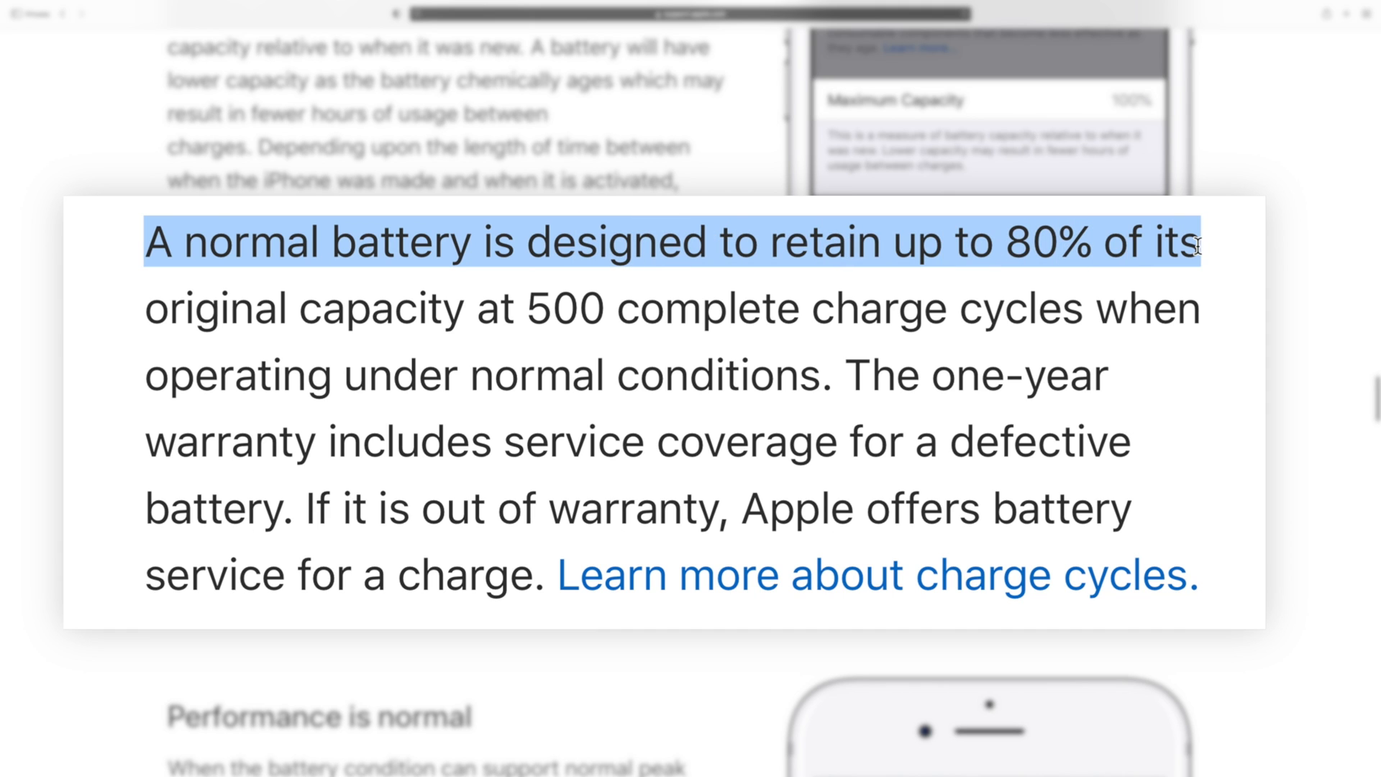
pyautogui.moveTo(1200, 257); pyautogui.dragTo(526, 332)
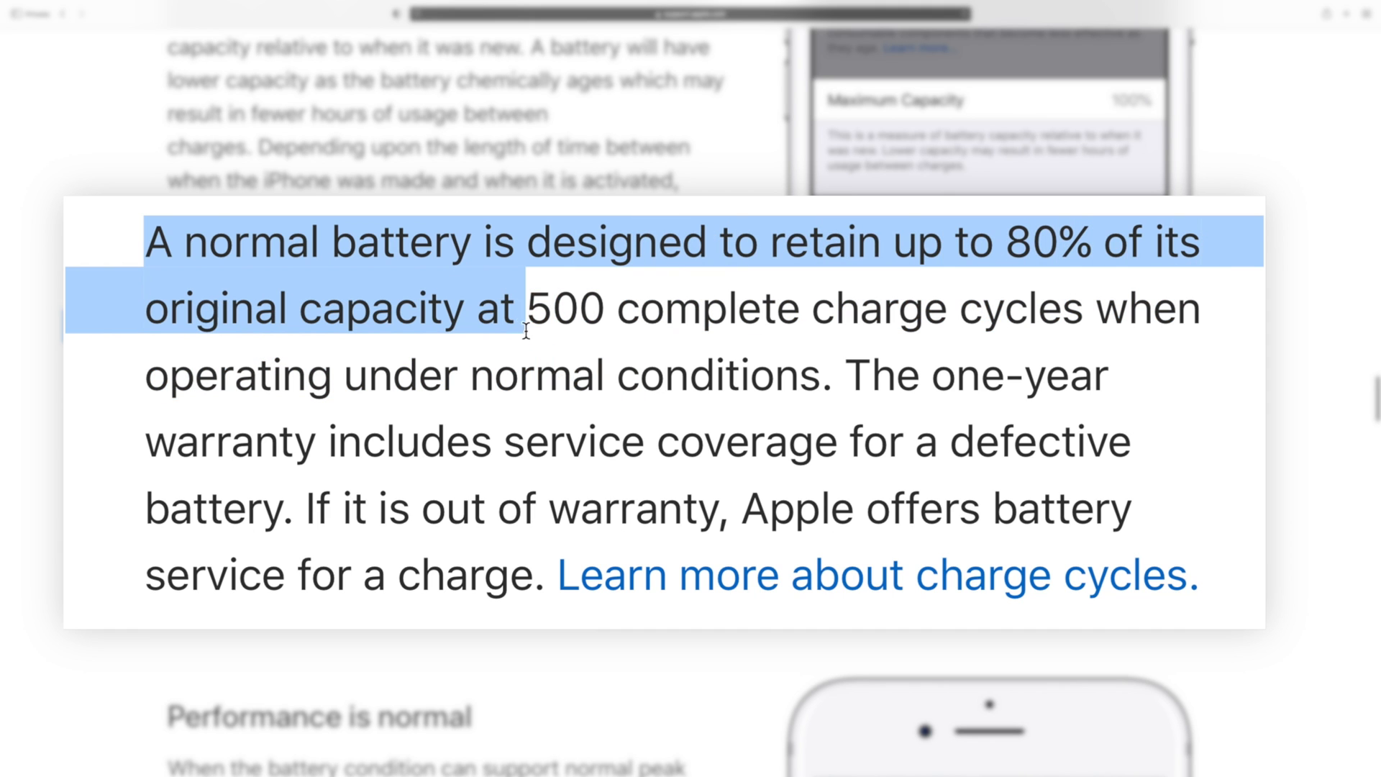
pyautogui.moveTo(611, 320); pyautogui.dragTo(1176, 352)
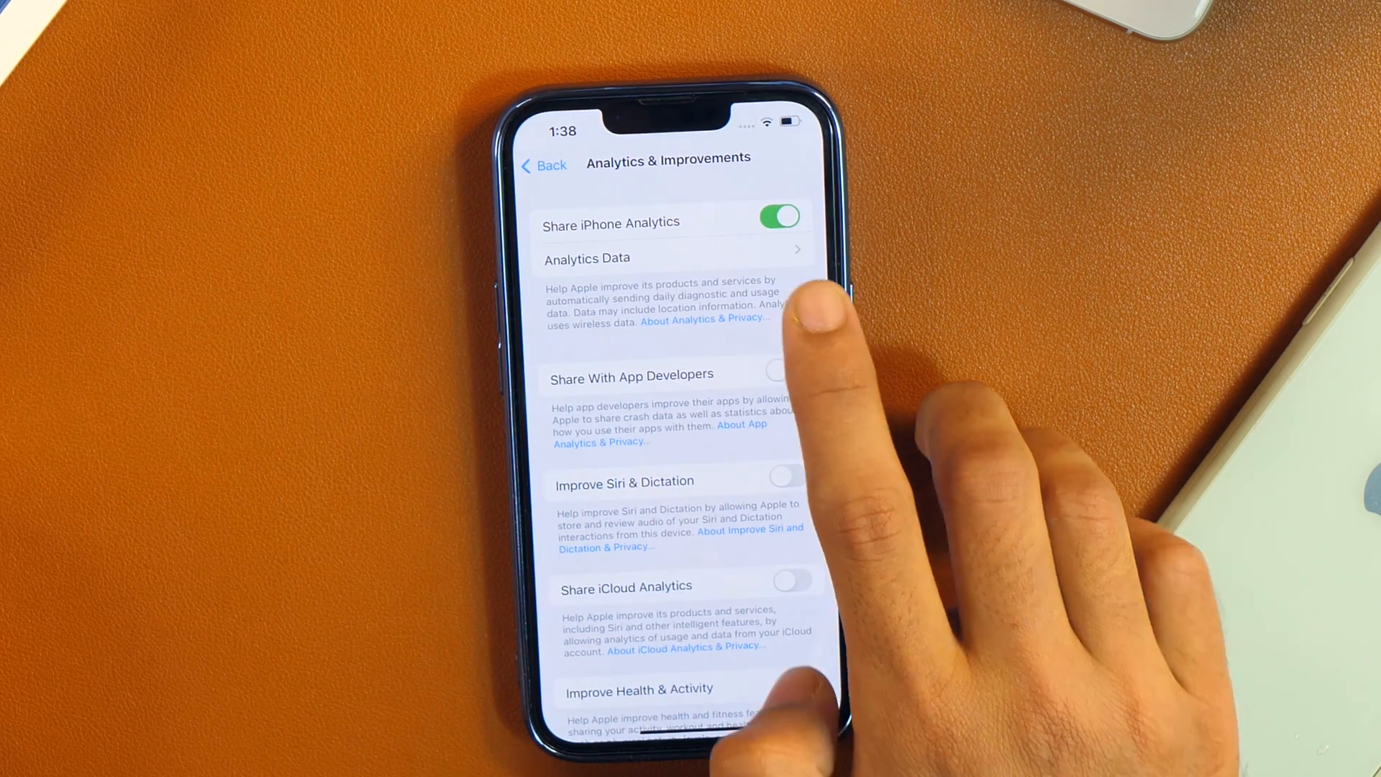
# Show the Analytics Data list of log files
pyautogui.click(772, 265)
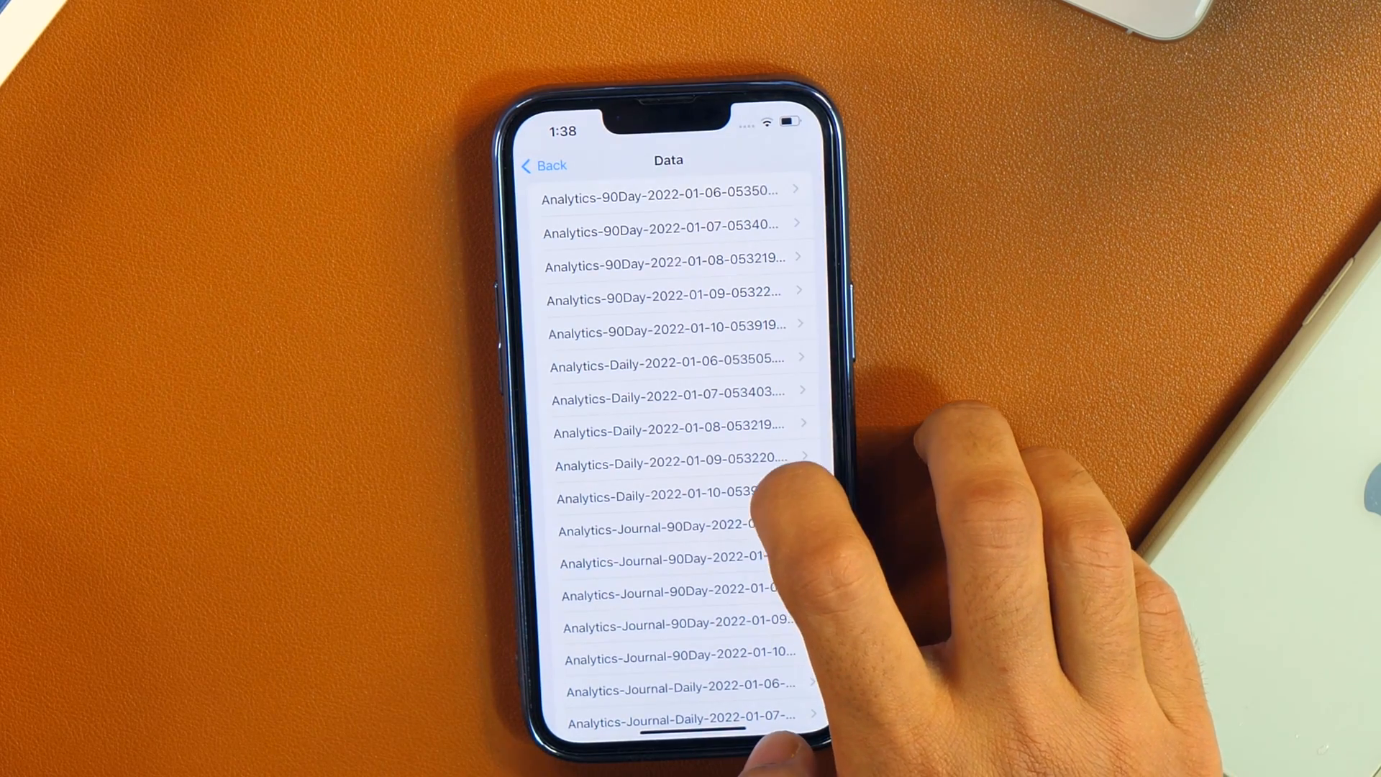
pyautogui.scroll(-8, 794, 507)
pyautogui.scroll(-5, 793, 508)
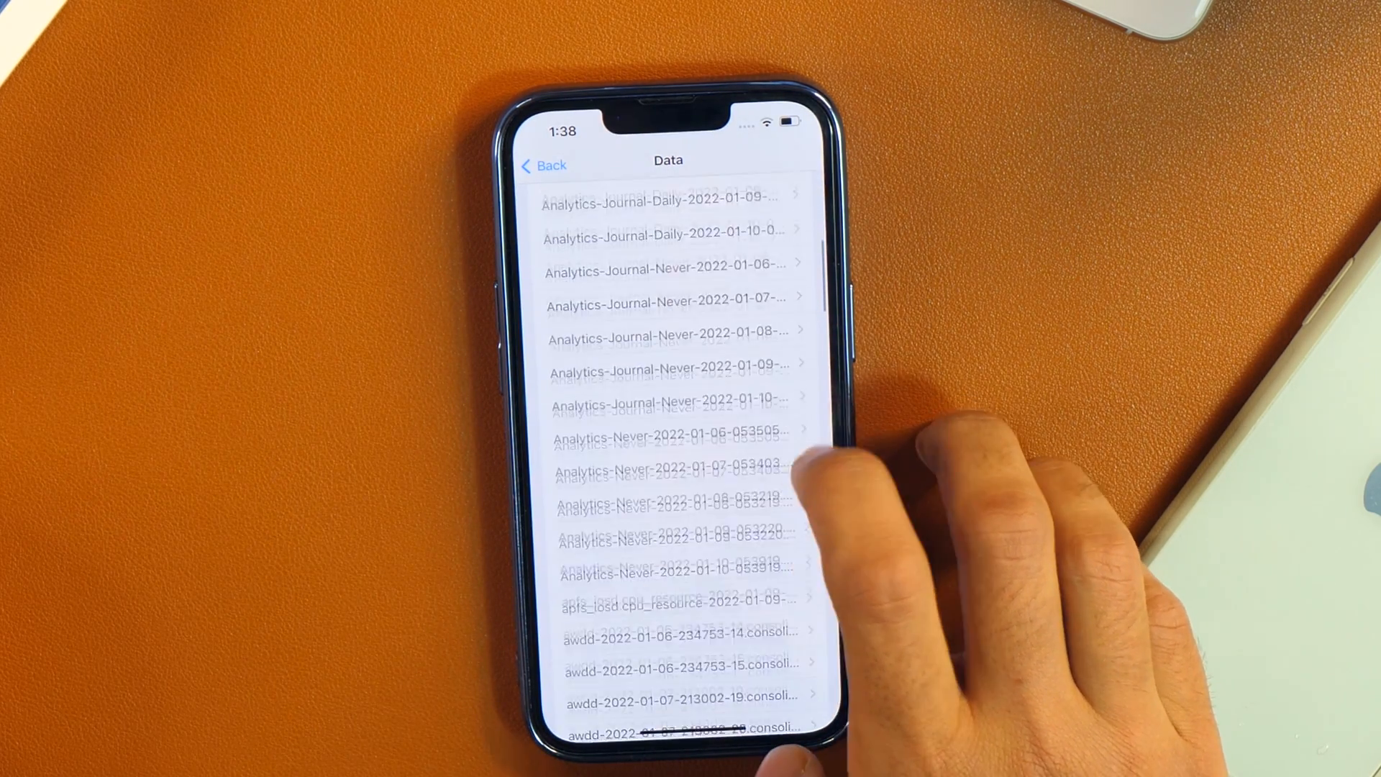
pyautogui.scroll(-5, 793, 507)
pyautogui.scroll(-5, 793, 508)
pyautogui.scroll(-5, 792, 508)
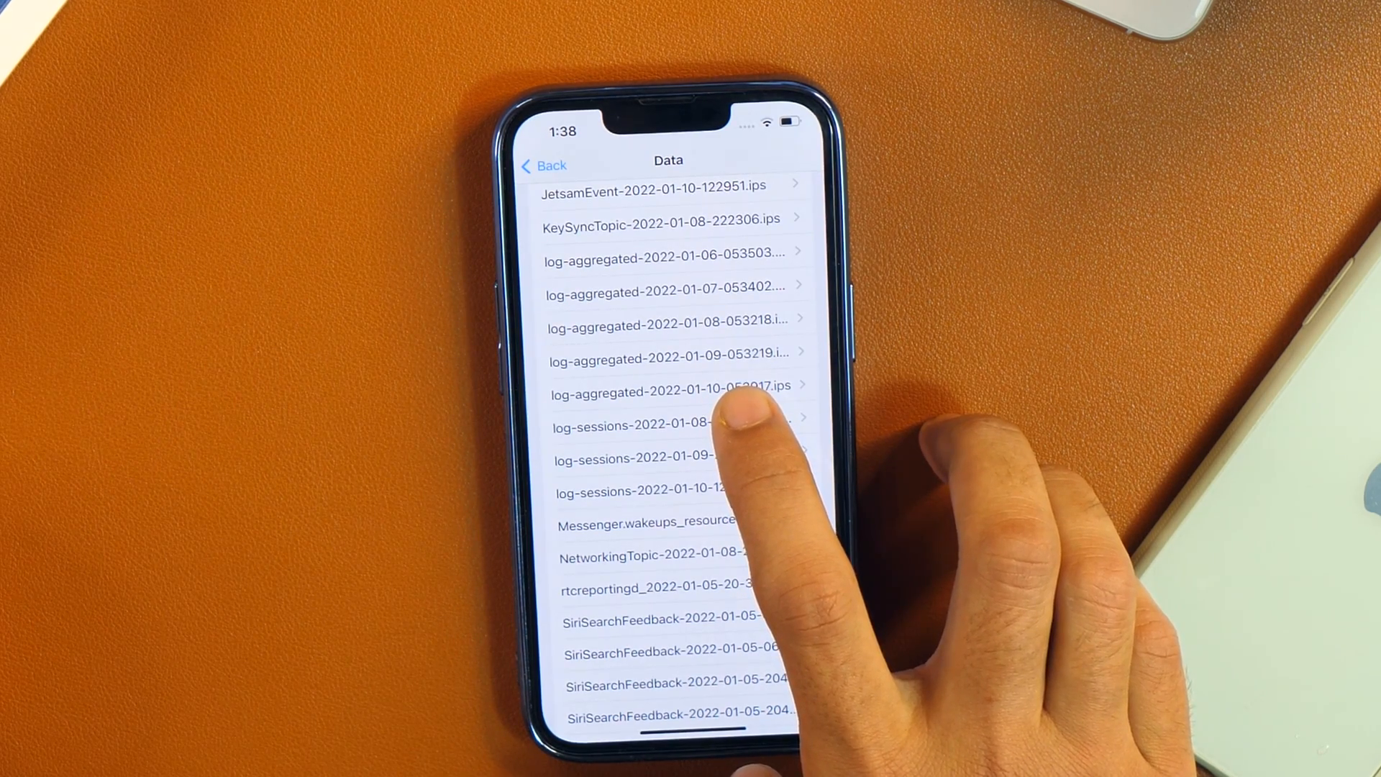
# Load the January 10 log-aggregated analytics file to view its contents
pyautogui.click(738, 391)
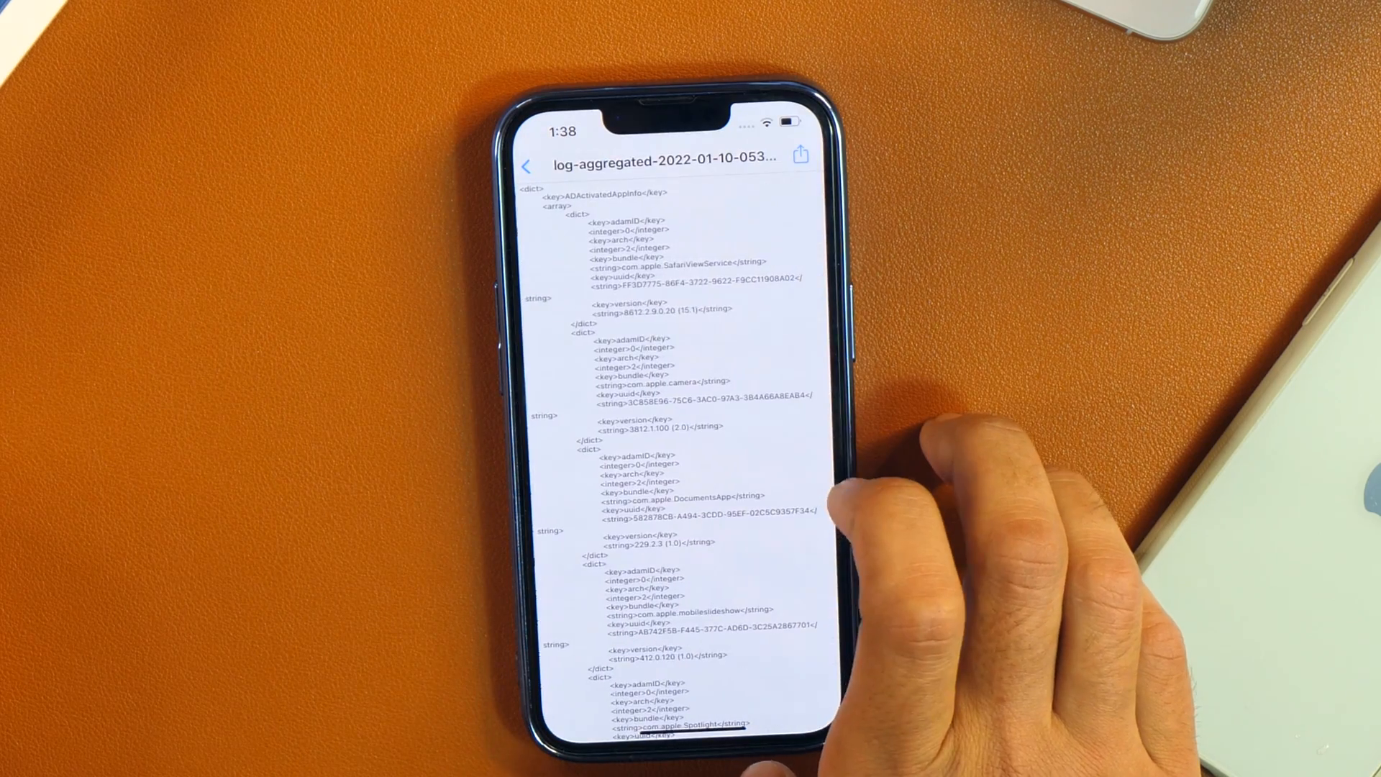